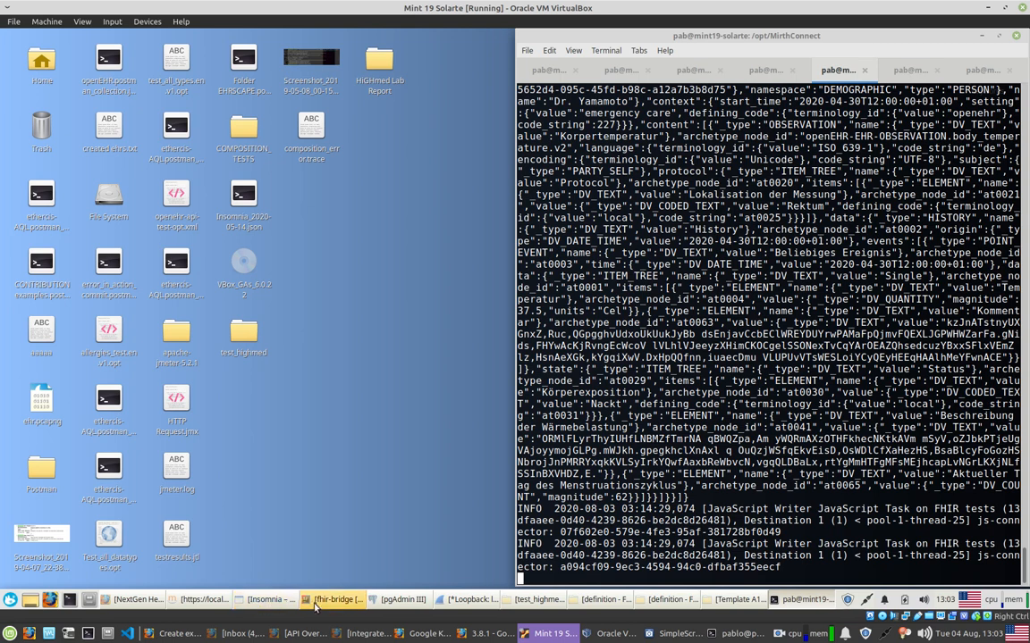
- Switch to Mirth Connect Administrator, open the FHIR tests channel and review the data types of its source and destination connectors
click(213, 605)
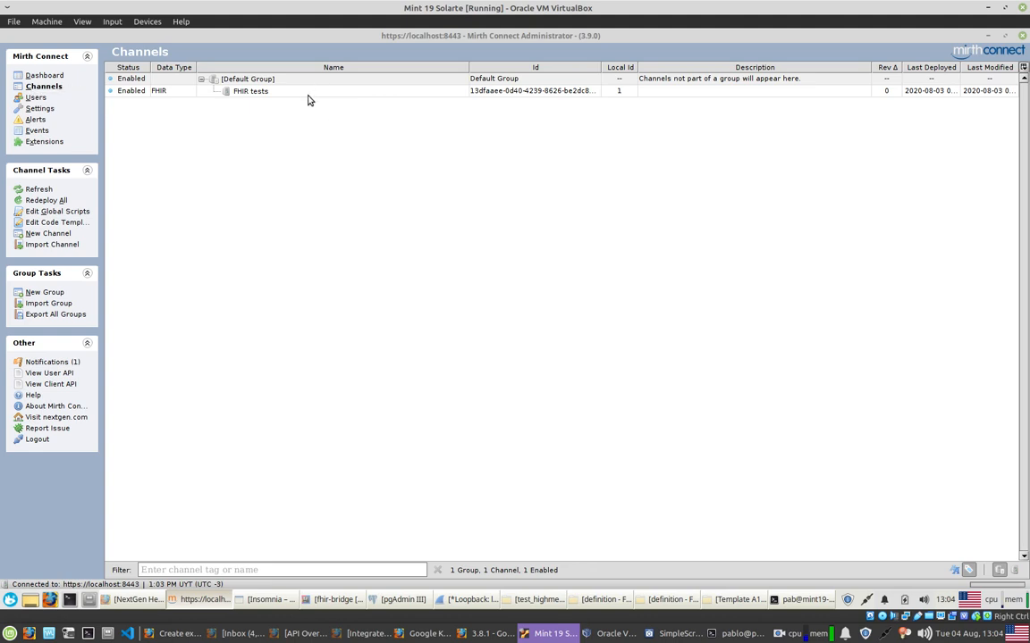
double_click(259, 92)
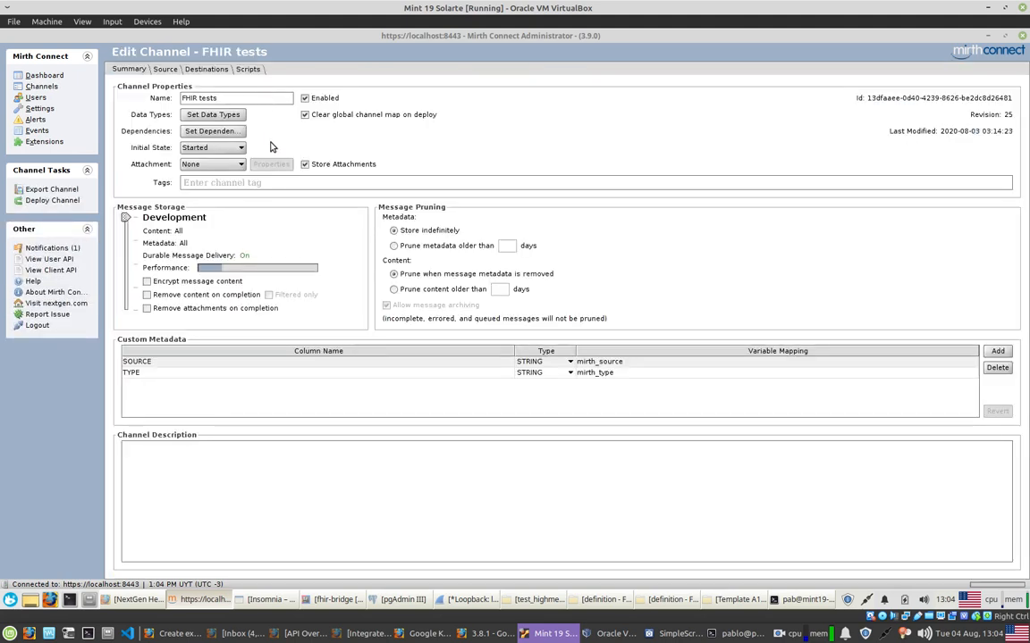
click(225, 118)
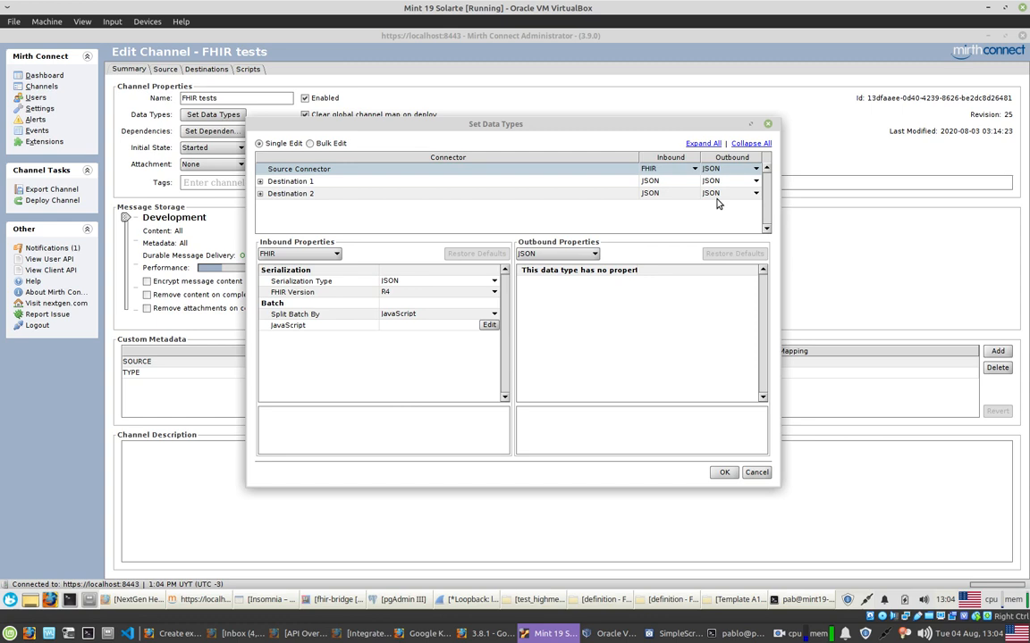
click(723, 472)
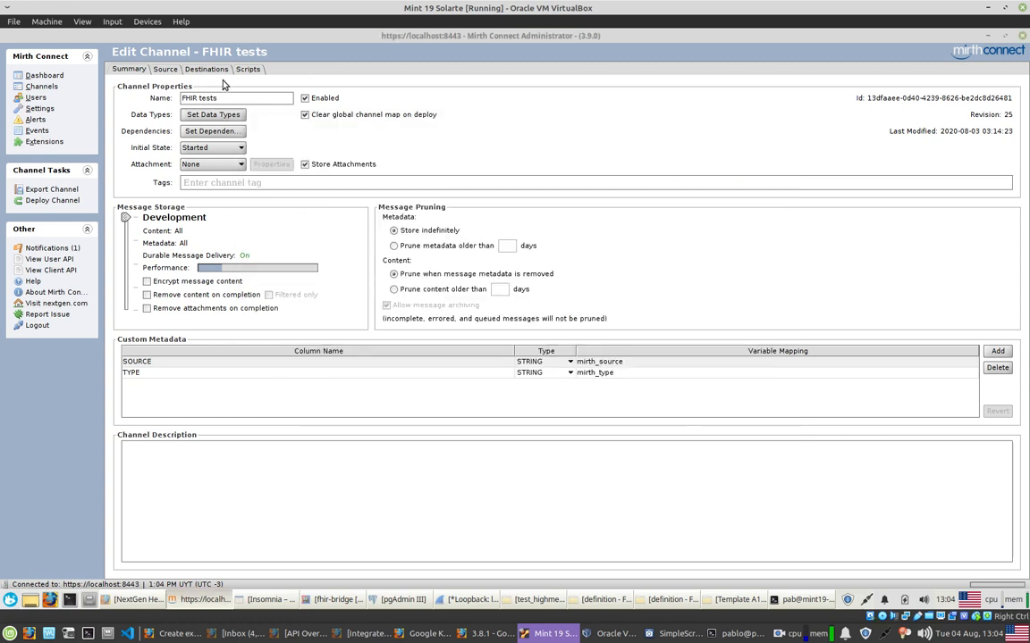
- Examine the channel's source connector settings, including local port, available FHIR versions, base context path and HTTP URL
click(165, 72)
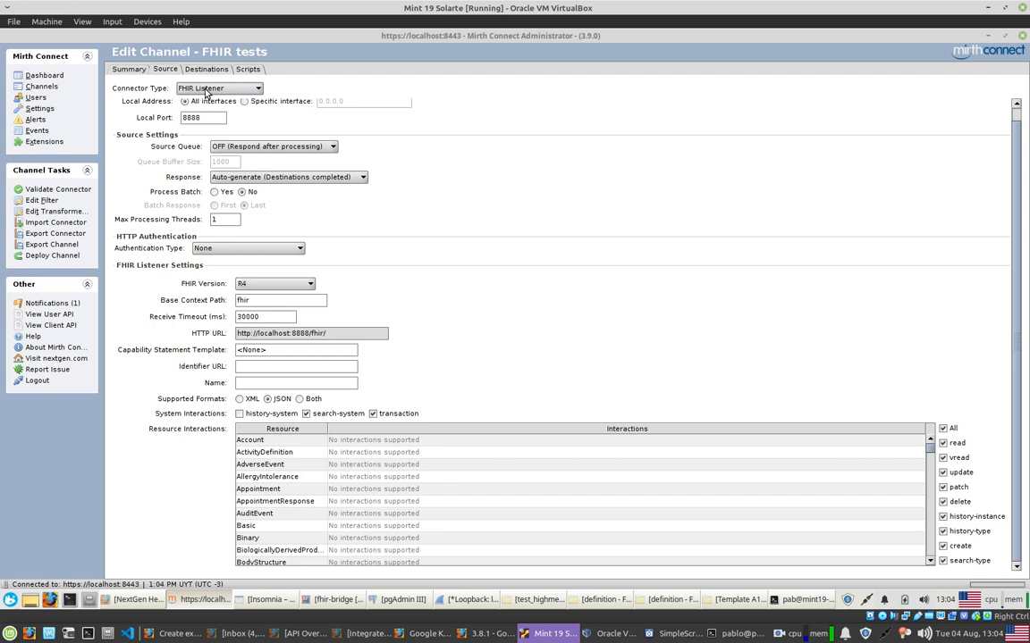
scroll(353, 213, up, 1)
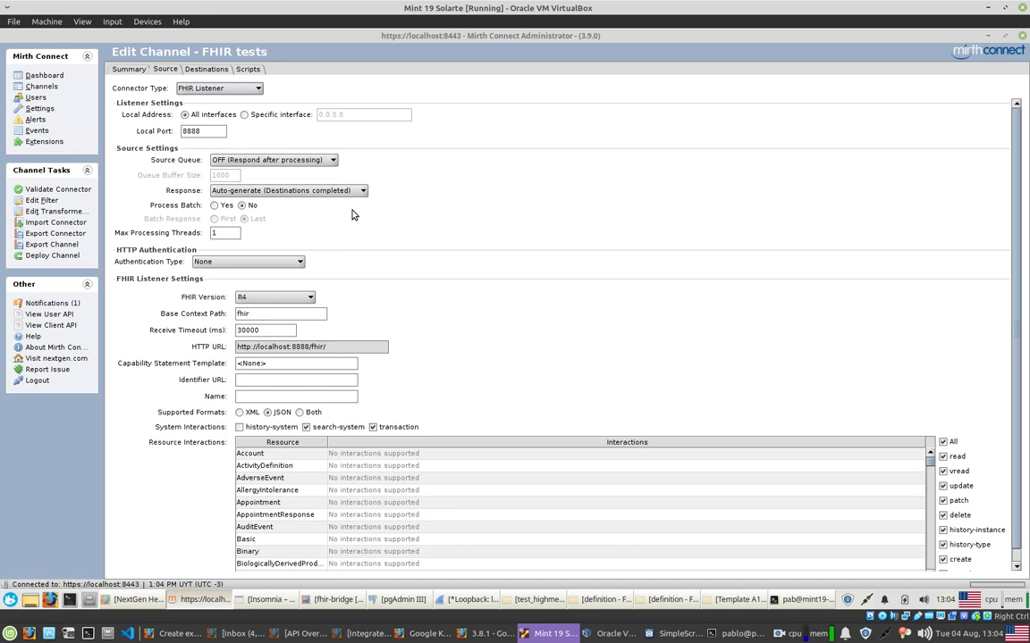
click(209, 132)
drag(210, 134, 169, 129)
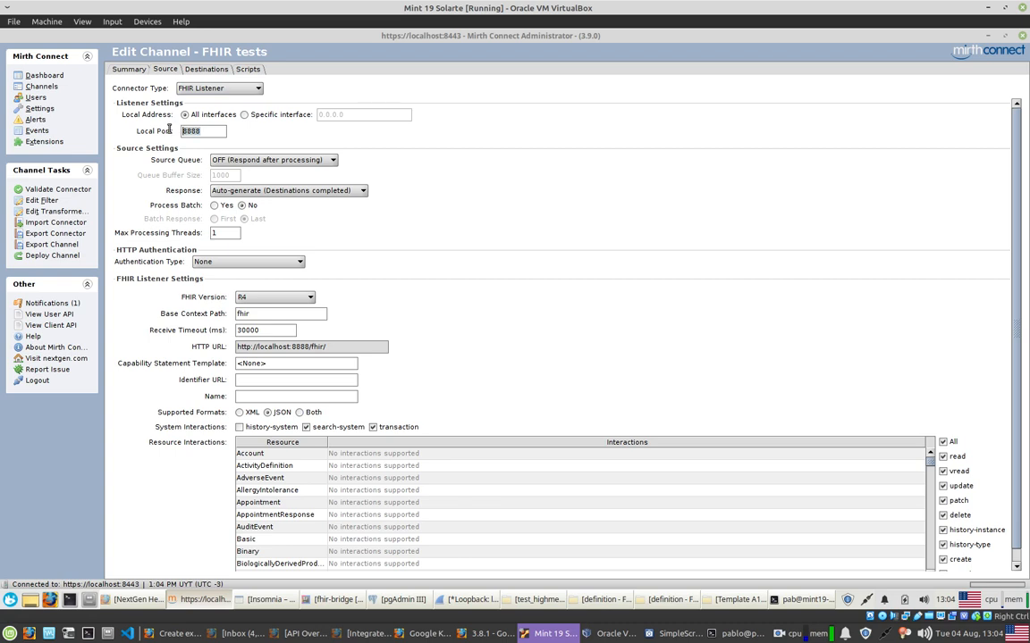
click(301, 301)
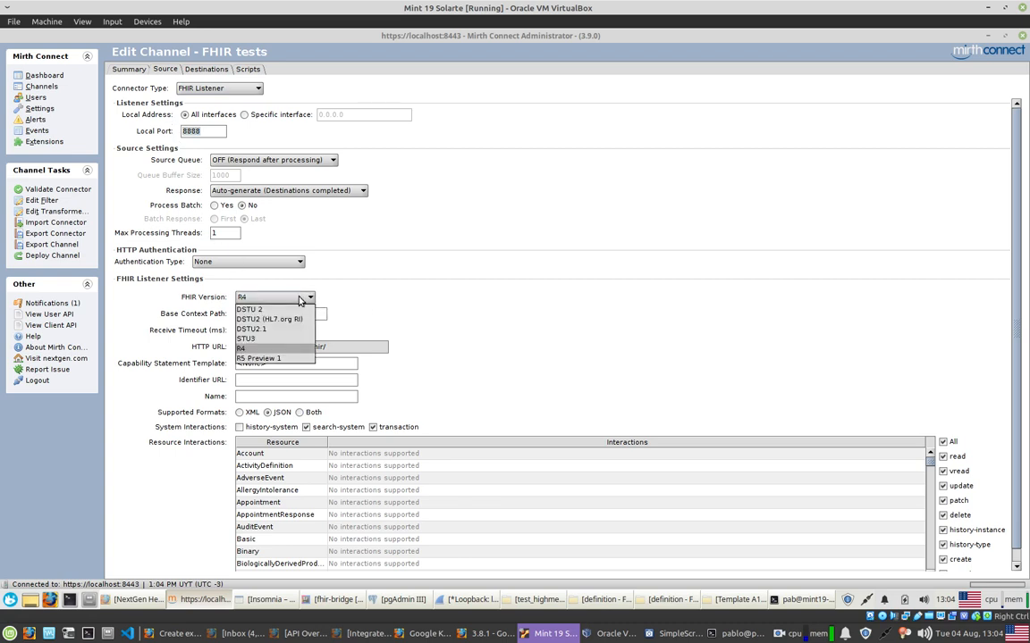
click(436, 293)
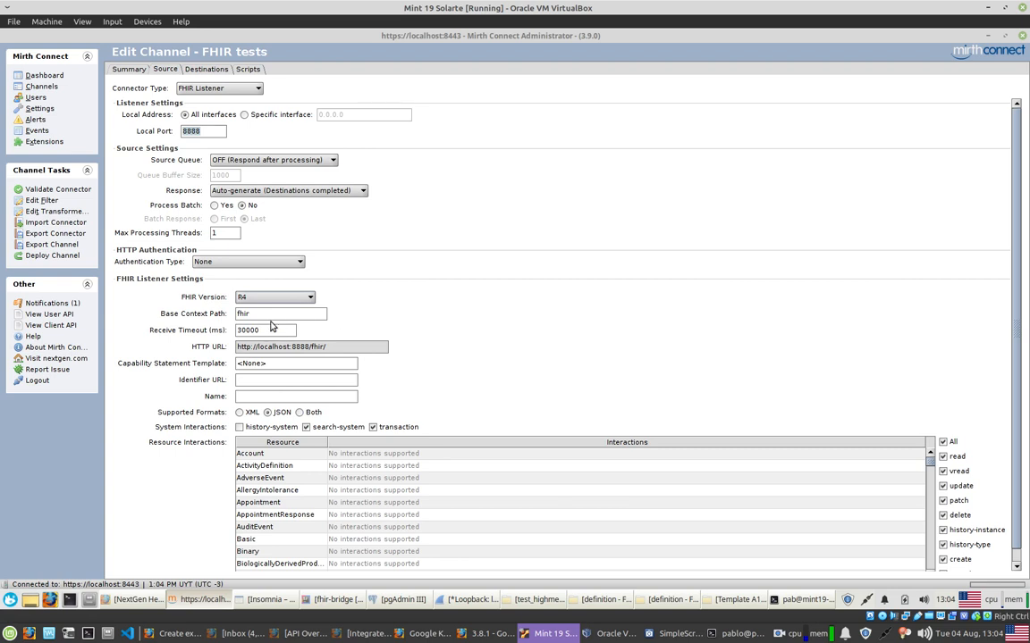
drag(266, 317, 232, 313)
drag(326, 347, 226, 348)
- Try appending "popoo" and "/asda/ad" to the base context path, and restore the path to fhir
text(popoo)
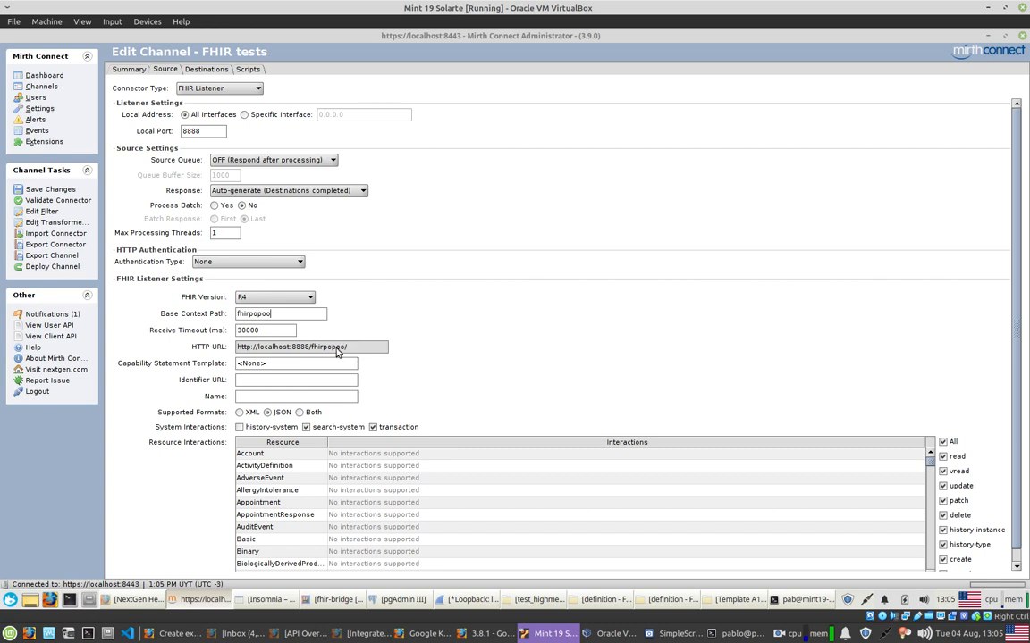
key(BackSpace)
key(BackSpace)
key(BackSpace)
key(BackSpace)
text(/asda/ad)
key(BackSpace)
key(BackSpace)
key(BackSpace)
key(BackSpace)
key(BackSpace)
key(BackSpace)
key(BackSpace)
key(BackSpace)
- Review the source settings and HTTP authentication of the FHIR Listener, including the max processing threads value
scroll(781, 296, down, 1)
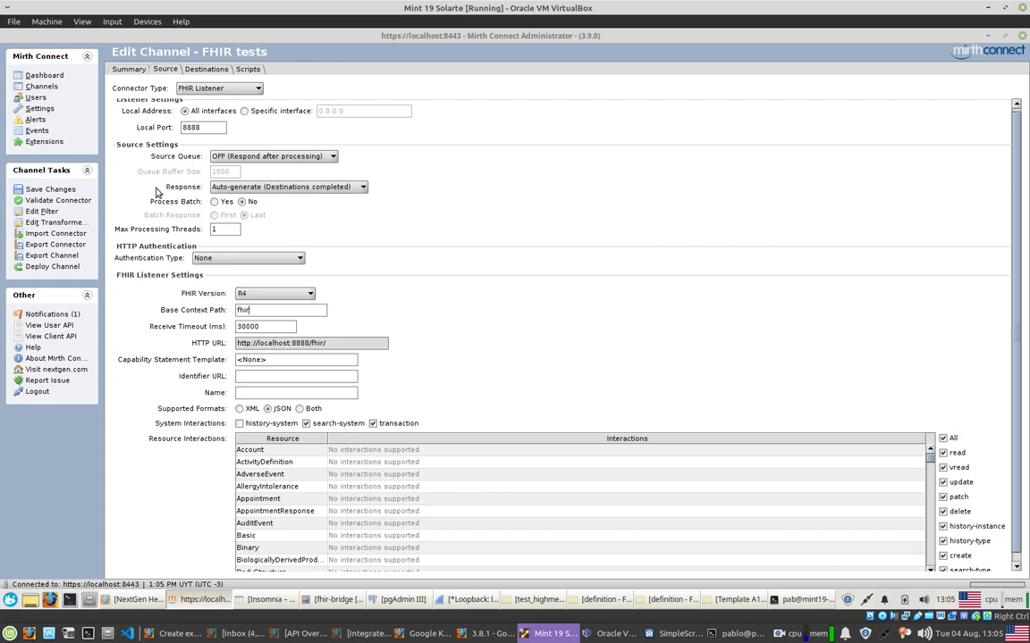
scroll(503, 260, down, 1)
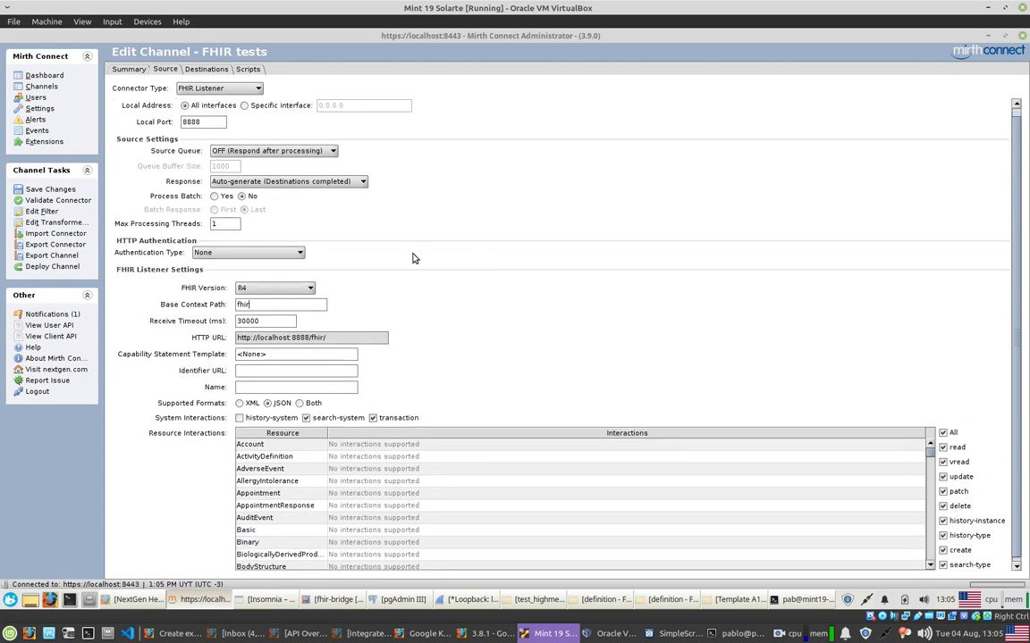
drag(221, 227, 191, 227)
- Examine the supported resource interactions for Account, CapabilityStatement, Bundle, DiagnosticReport and Observation in the FHIR Listener settings
scroll(530, 262, down, 1)
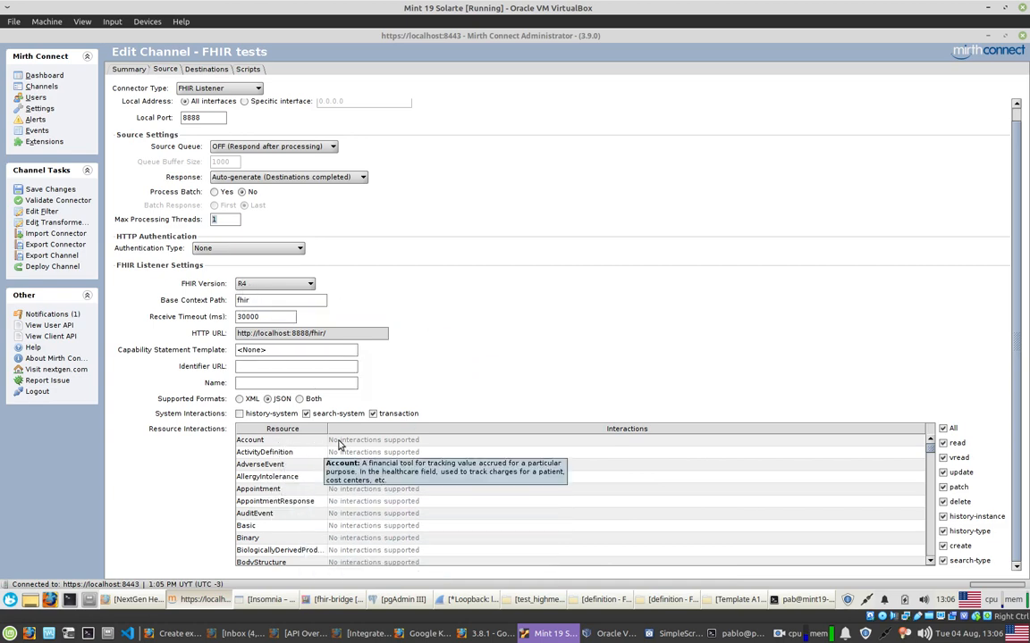
click(367, 443)
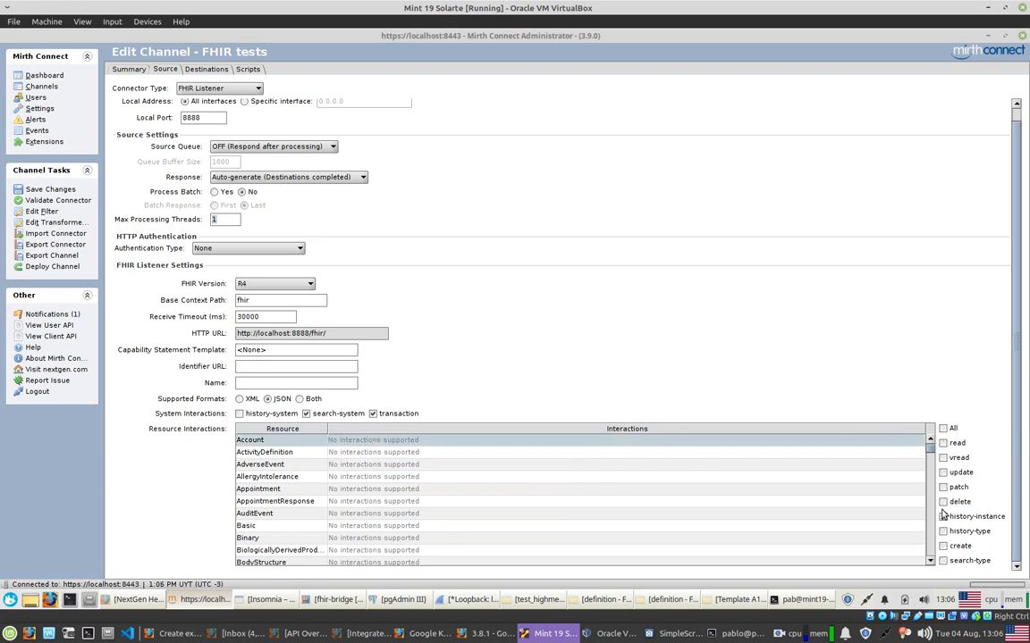
drag(929, 456, 930, 460)
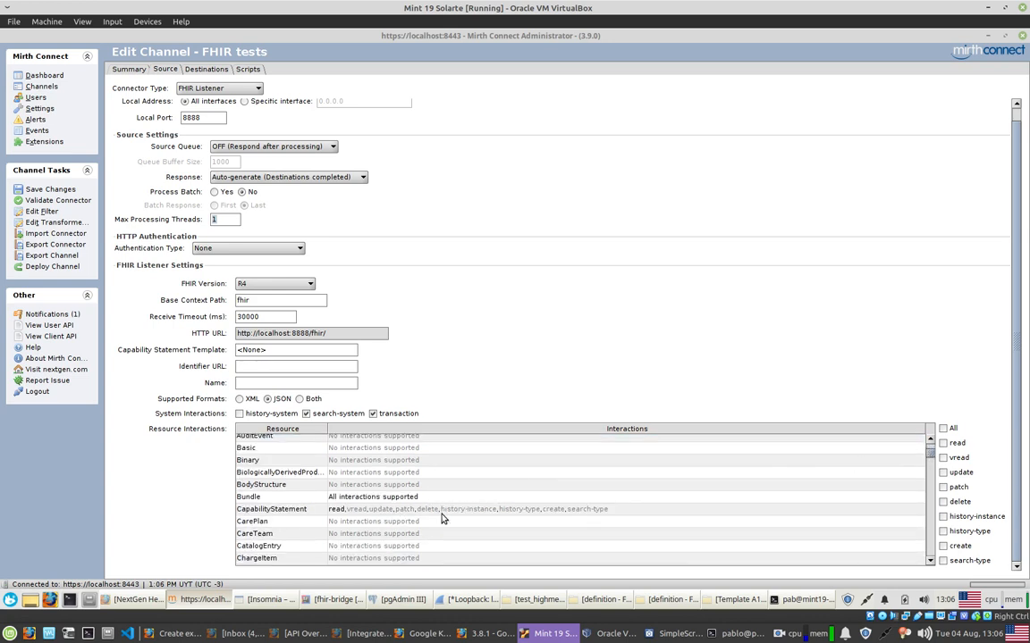
click(376, 510)
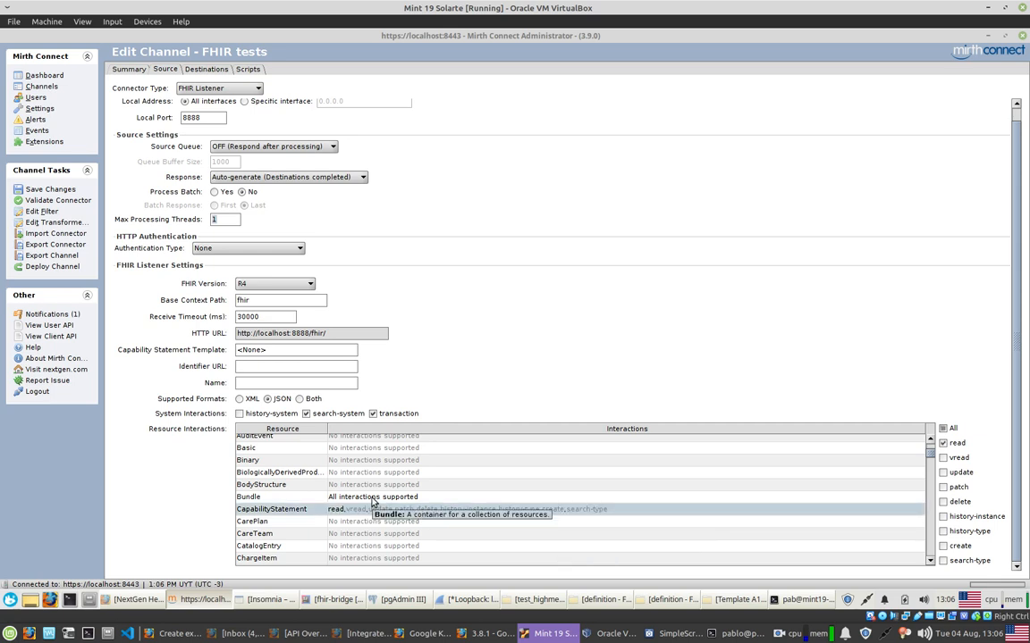
click(373, 499)
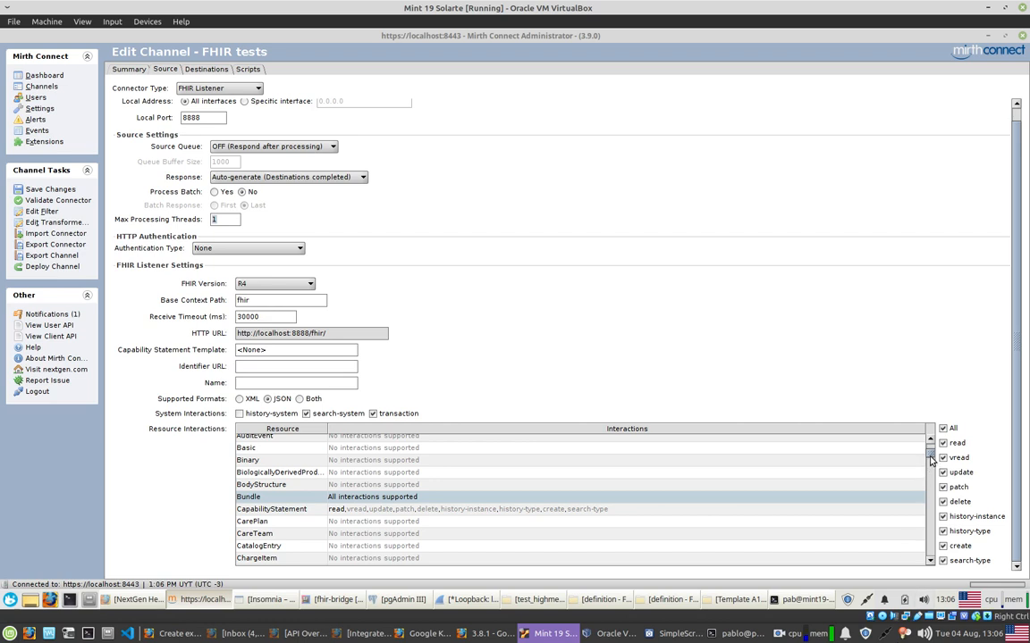
drag(930, 461, 932, 488)
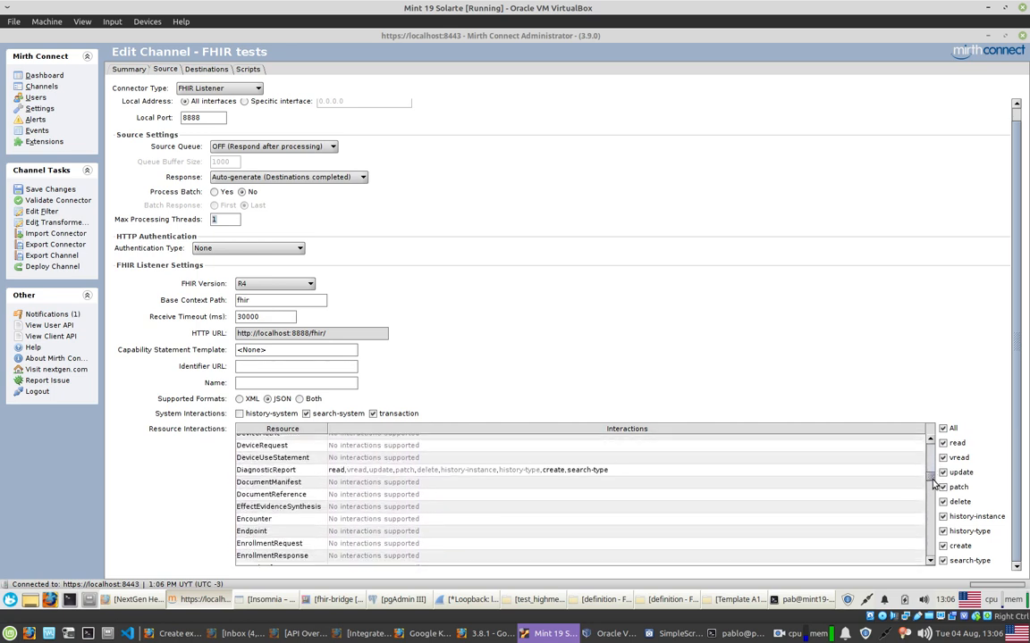
click(307, 475)
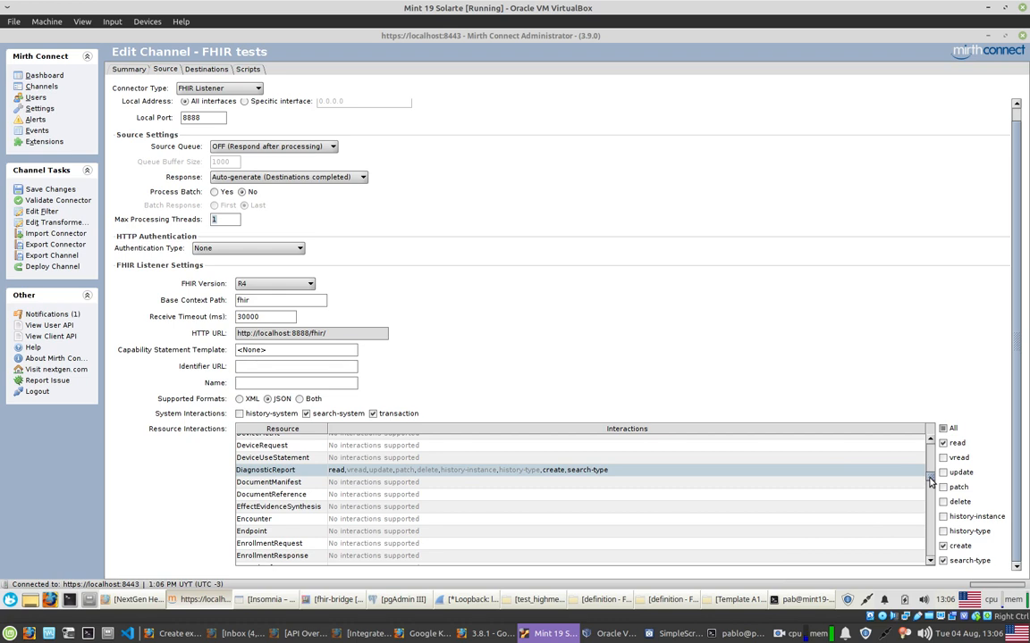
drag(930, 482, 854, 507)
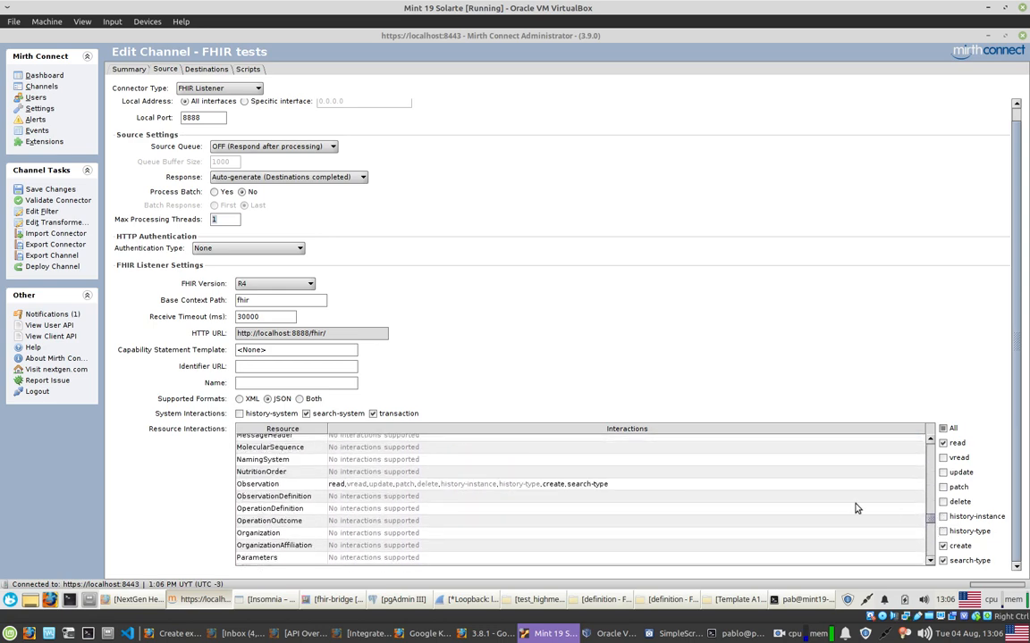
click(444, 487)
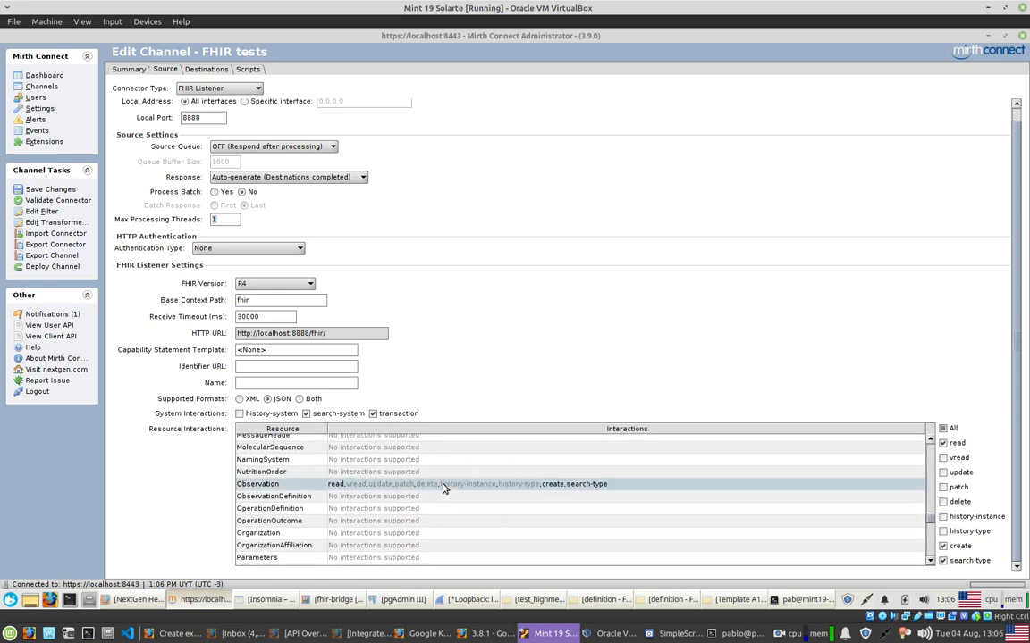
- Open the source transformer of the FHIR tests channel to view its patient_id mapper step
scroll(256, 248, up, 1)
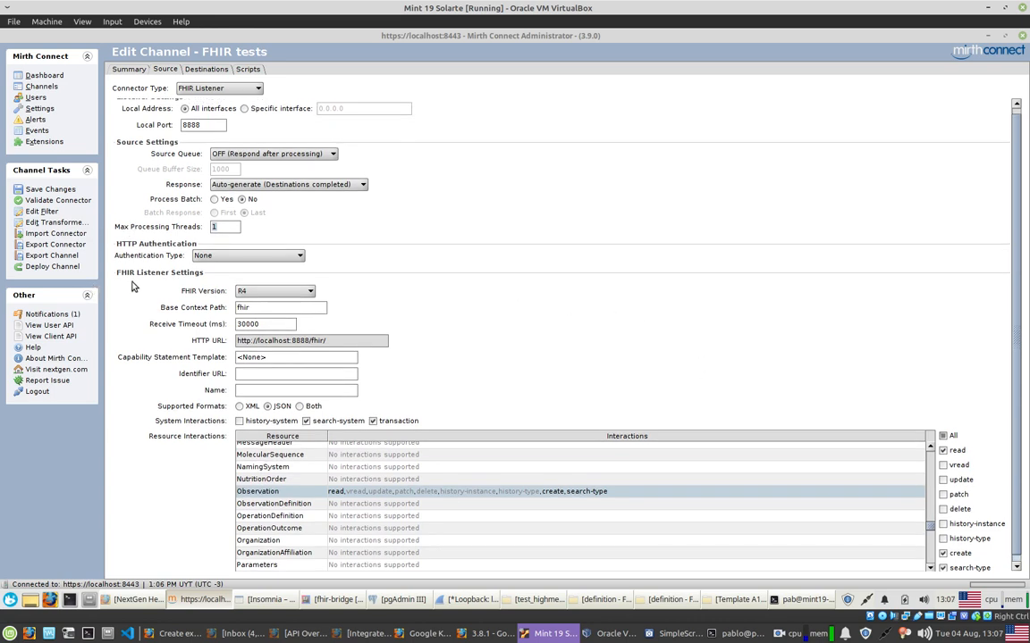
click(54, 223)
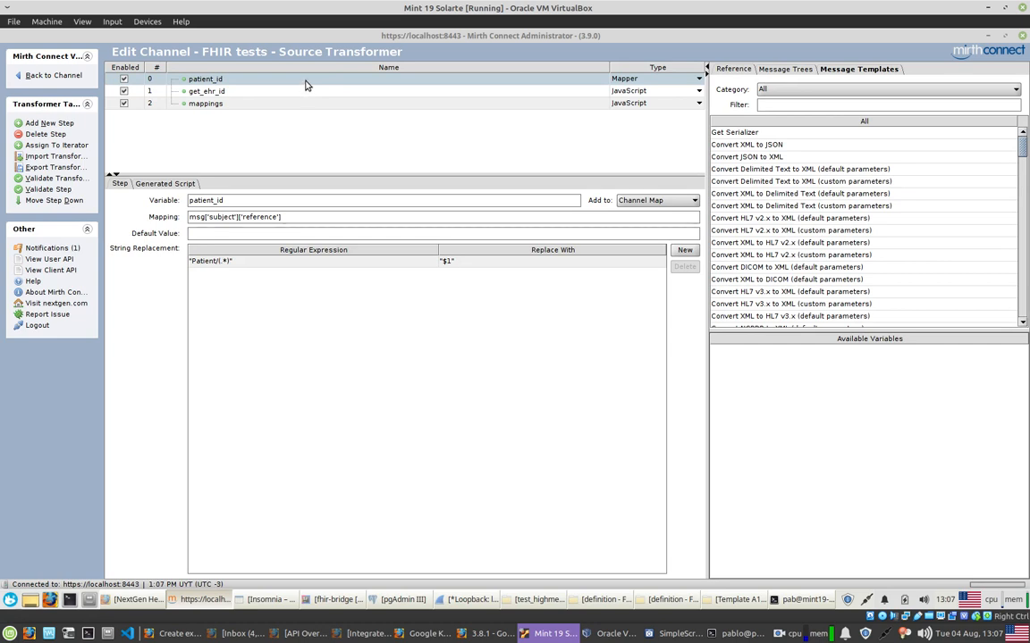
- Switch to the FHIR-openEHR Mappings.drawio diagram in Firefox and examine how BodyTemp's elements map to the openEHR body temperature observation
click(481, 634)
click(39, 24)
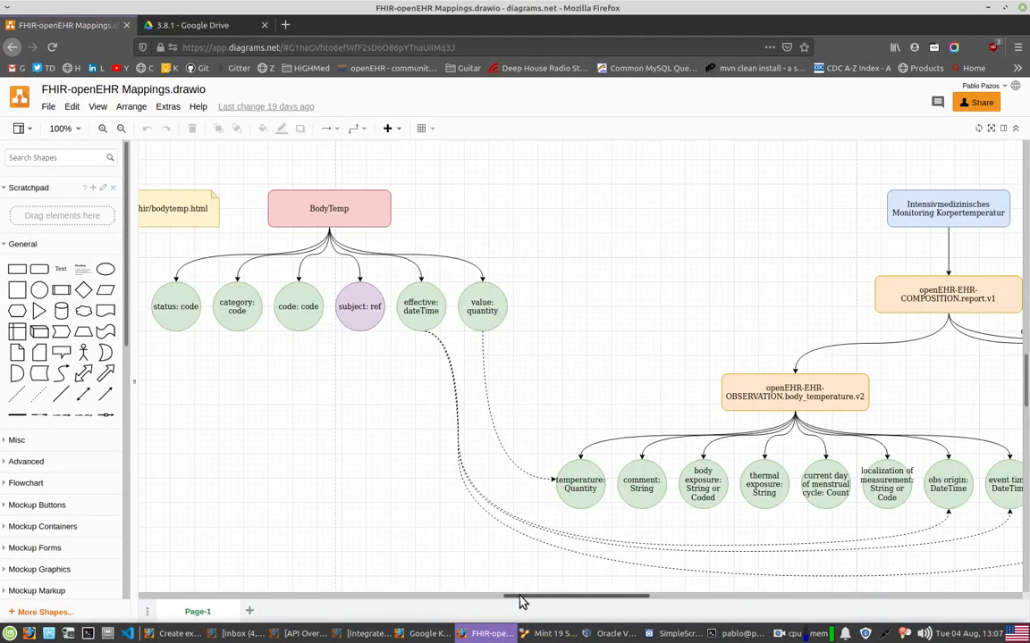
drag(520, 596, 520, 597)
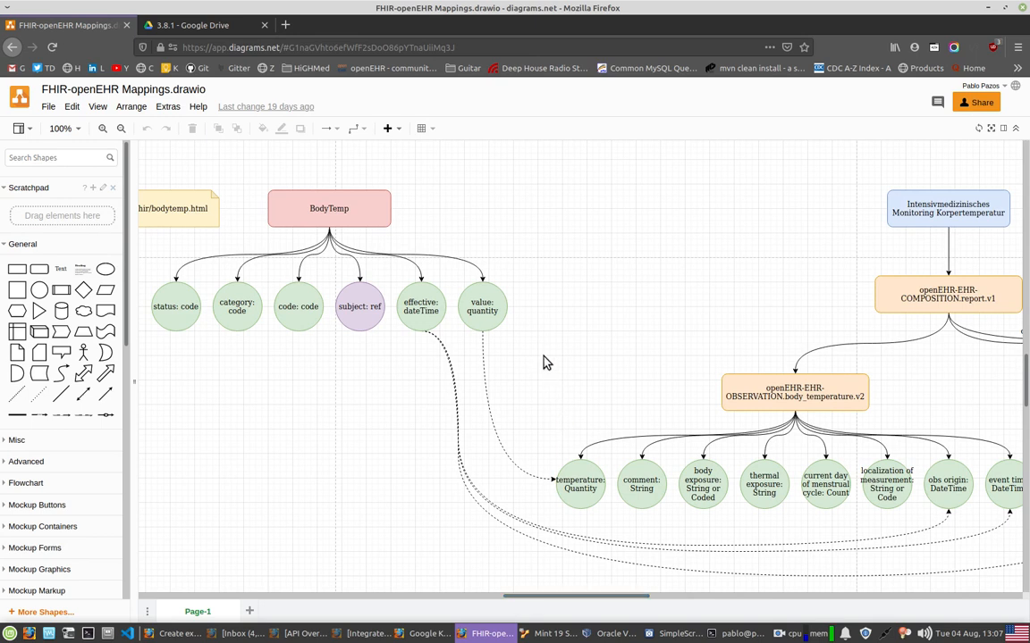
drag(533, 348, 198, 166)
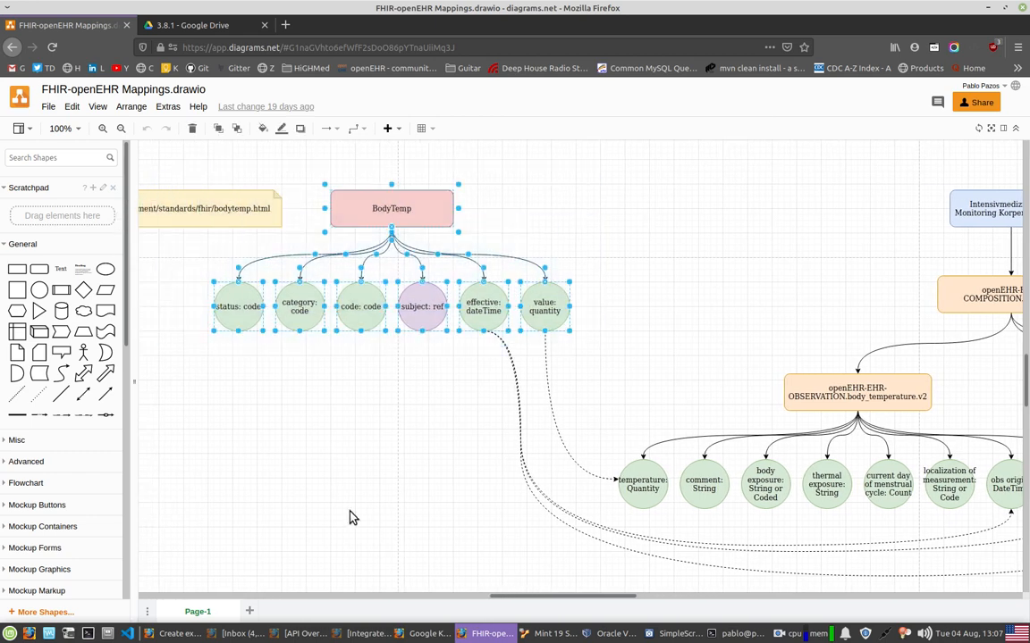
click(350, 512)
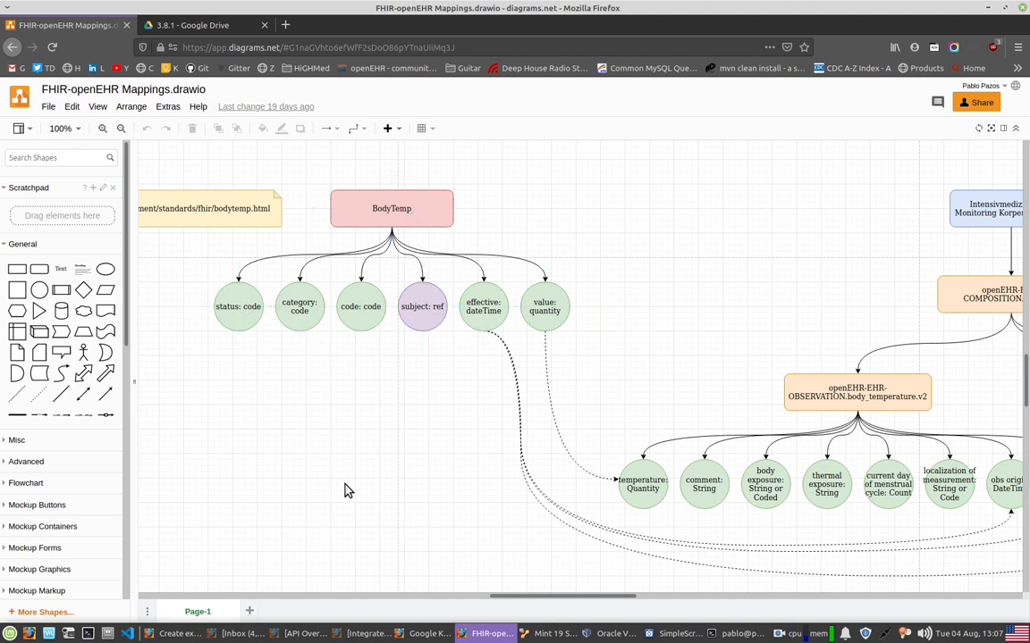
drag(507, 600, 519, 601)
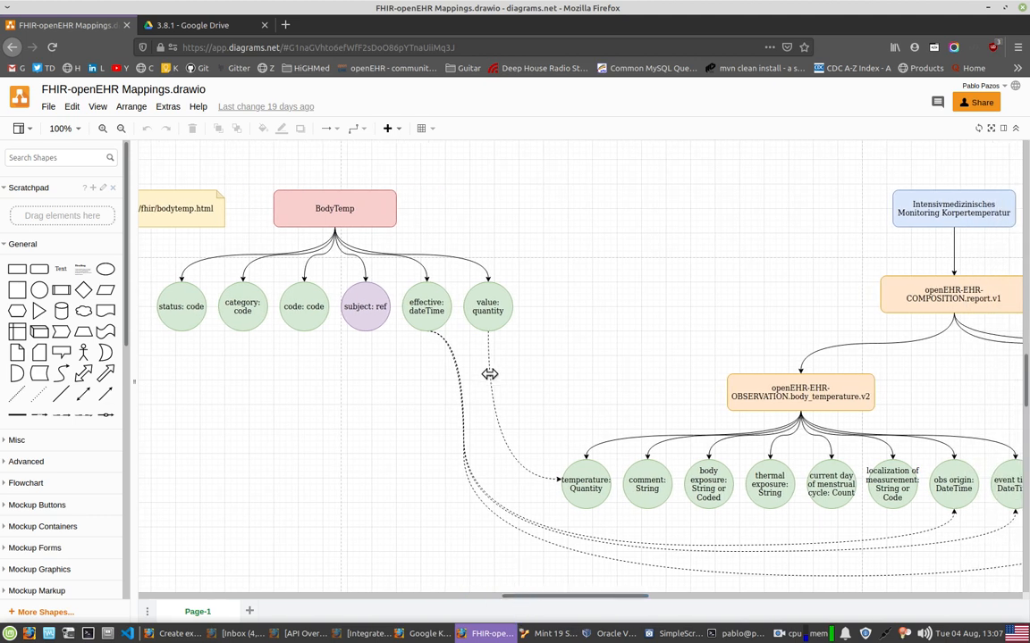
click(429, 308)
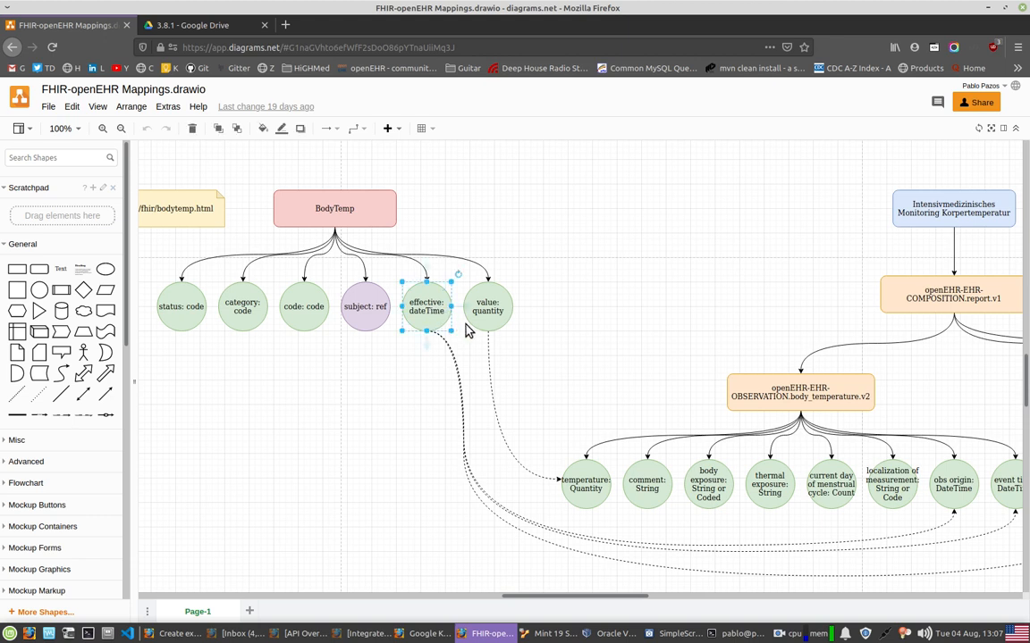